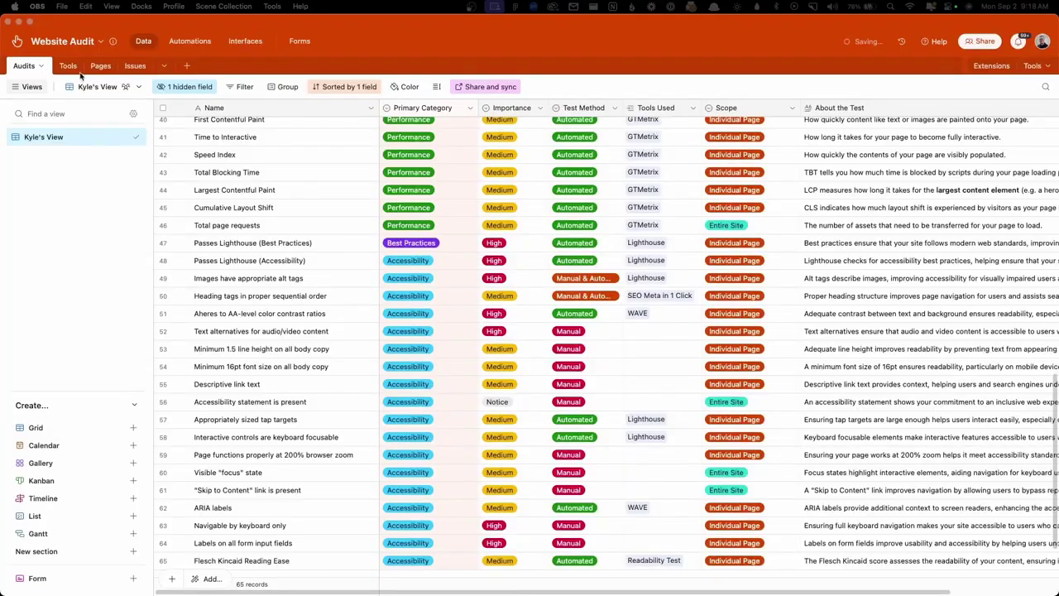
Look through the Tools, Pages and Issues tables of the Website Audit base.
{"action": "left_click", "coordinate": [76, 71]}
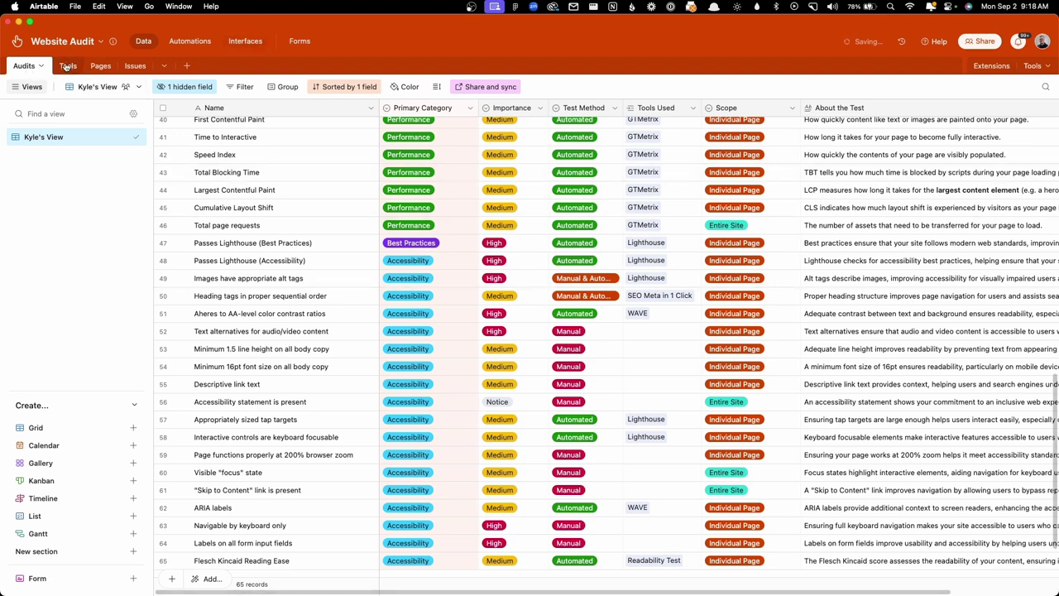
{"action": "left_click", "coordinate": [68, 68]}
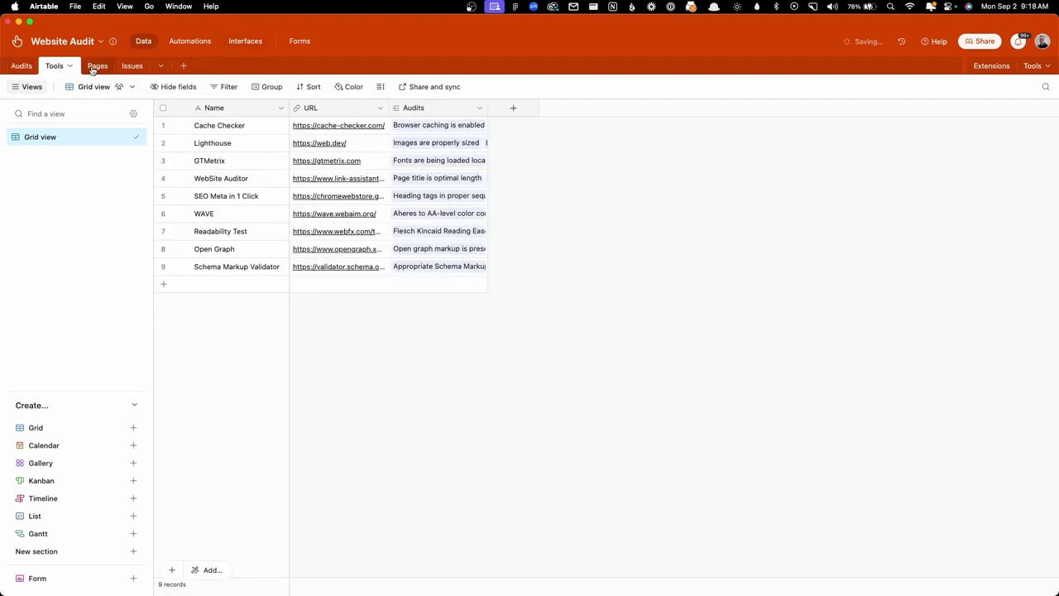
{"action": "left_click", "coordinate": [95, 67]}
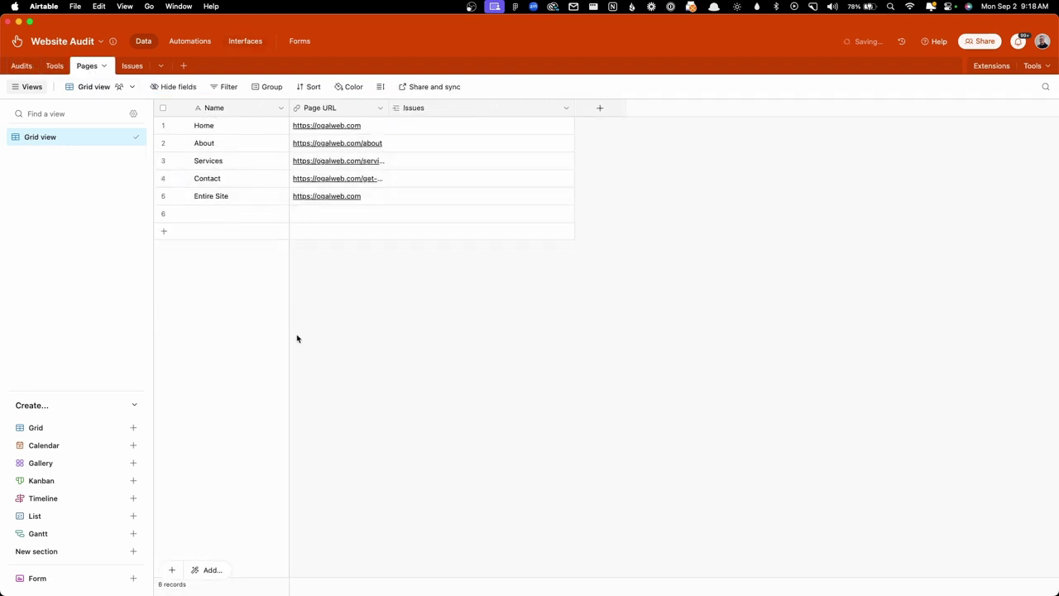
{"action": "left_click", "coordinate": [129, 68]}
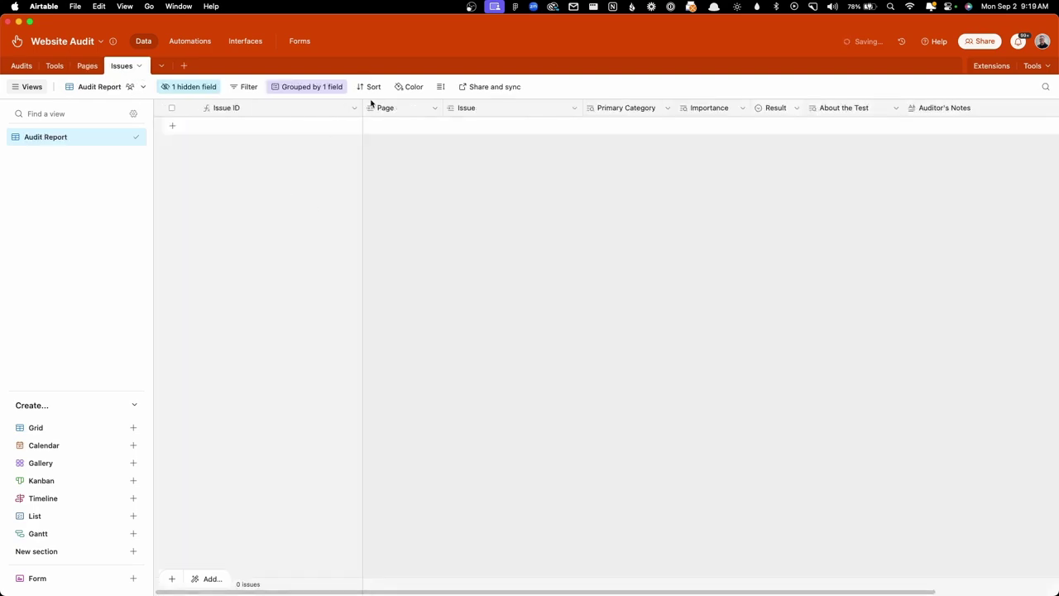
Review the full list of tests in the Audits table, including their primary categories and importance ratings.
{"action": "left_click", "coordinate": [23, 66]}
{"action": "scroll", "coordinate": [331, 253], "scroll_direction": "down", "scroll_amount": 2}
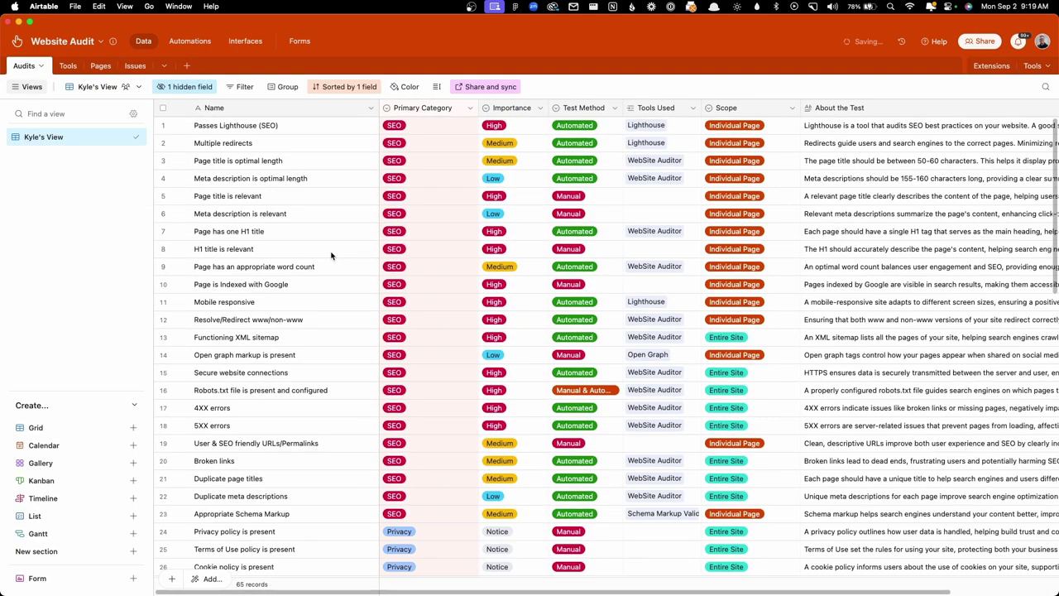
{"action": "scroll", "coordinate": [338, 281], "scroll_direction": "down", "scroll_amount": 10}
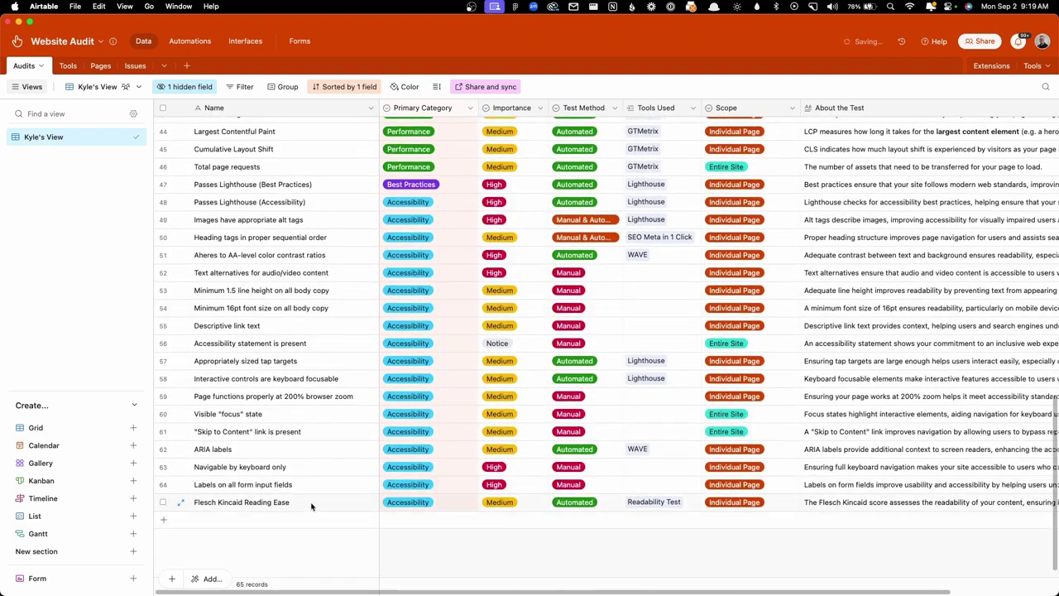
{"action": "scroll", "coordinate": [311, 507], "scroll_direction": "up", "scroll_amount": 12}
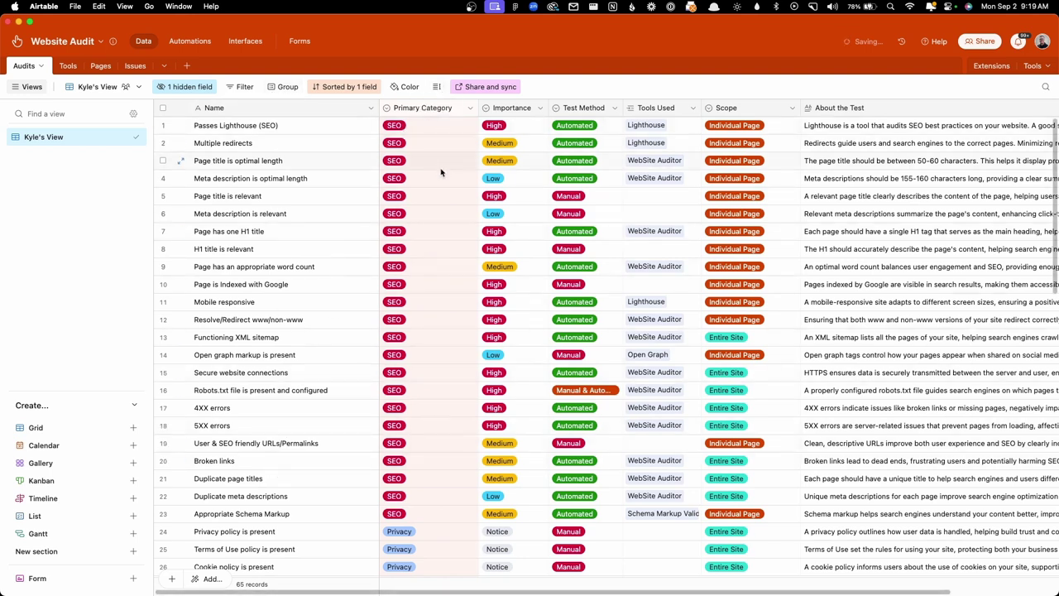
{"action": "scroll", "coordinate": [435, 172], "scroll_direction": "down", "scroll_amount": 3}
{"action": "scroll", "coordinate": [433, 171], "scroll_direction": "down", "scroll_amount": 10}
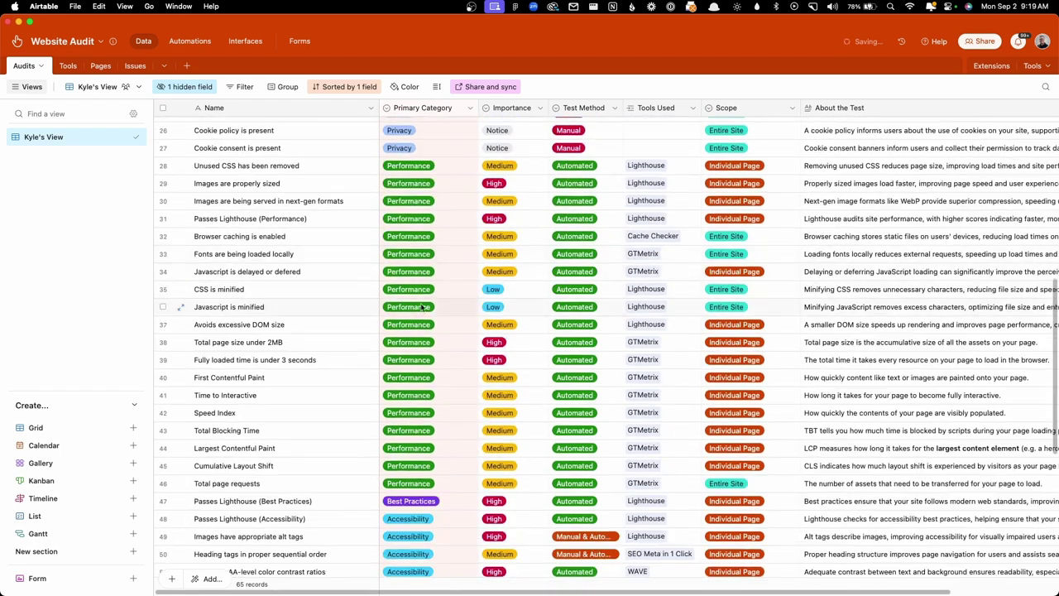
{"action": "scroll", "coordinate": [425, 310], "scroll_direction": "down", "scroll_amount": 4}
{"action": "scroll", "coordinate": [456, 431], "scroll_direction": "up", "scroll_amount": 6}
{"action": "scroll", "coordinate": [457, 431], "scroll_direction": "up", "scroll_amount": 8}
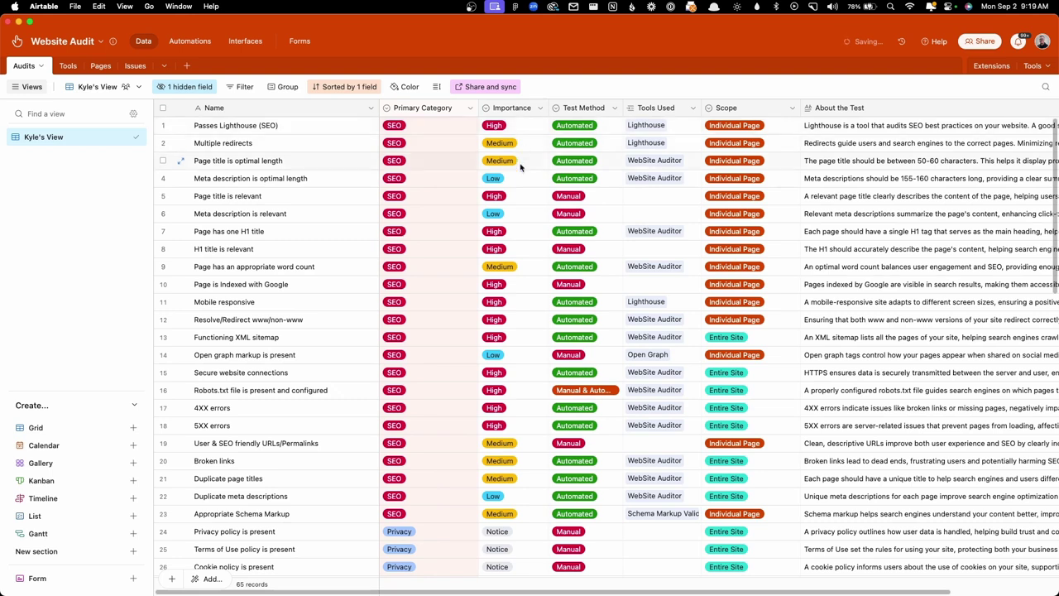
Compare the test method, tools used and scope of the meta description length, Google indexing and XML sitemap audits.
{"action": "left_click", "coordinate": [304, 183]}
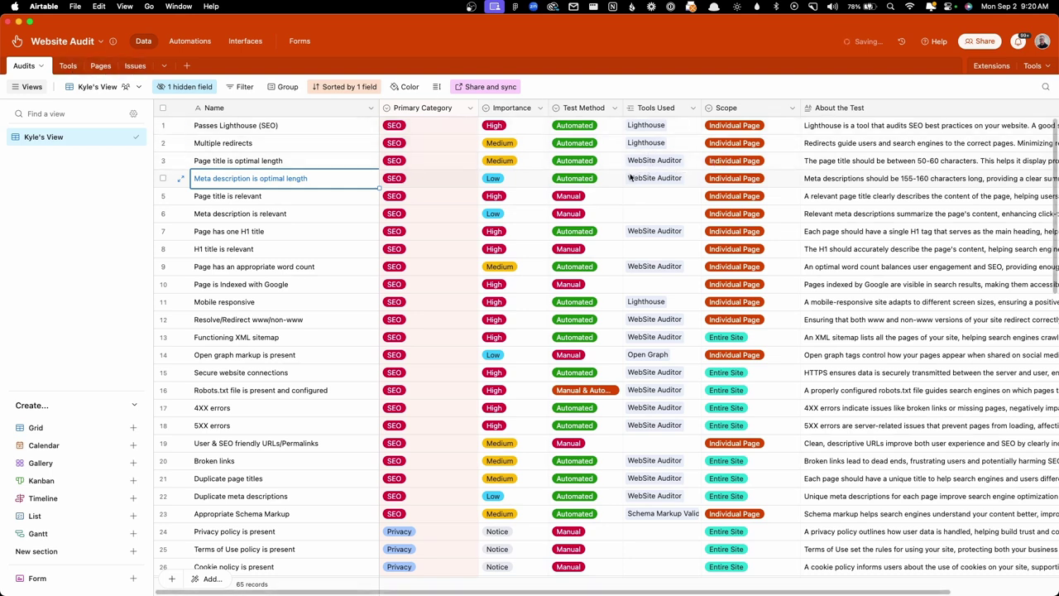
{"action": "scroll", "coordinate": [630, 177], "scroll_direction": "right", "scroll_amount": 3}
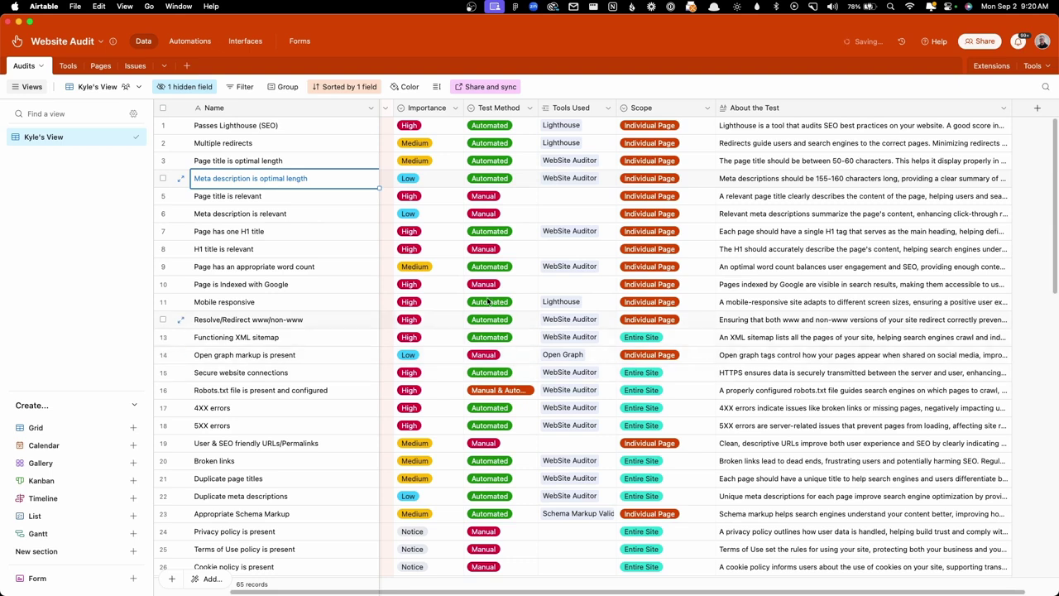
{"action": "left_click", "coordinate": [335, 290]}
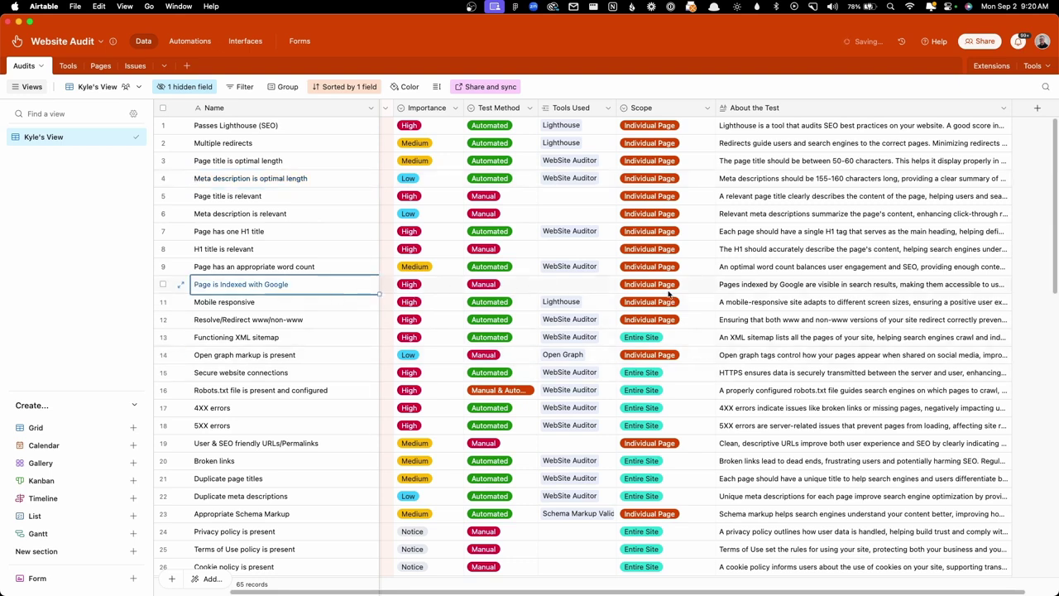
{"action": "left_click", "coordinate": [315, 339]}
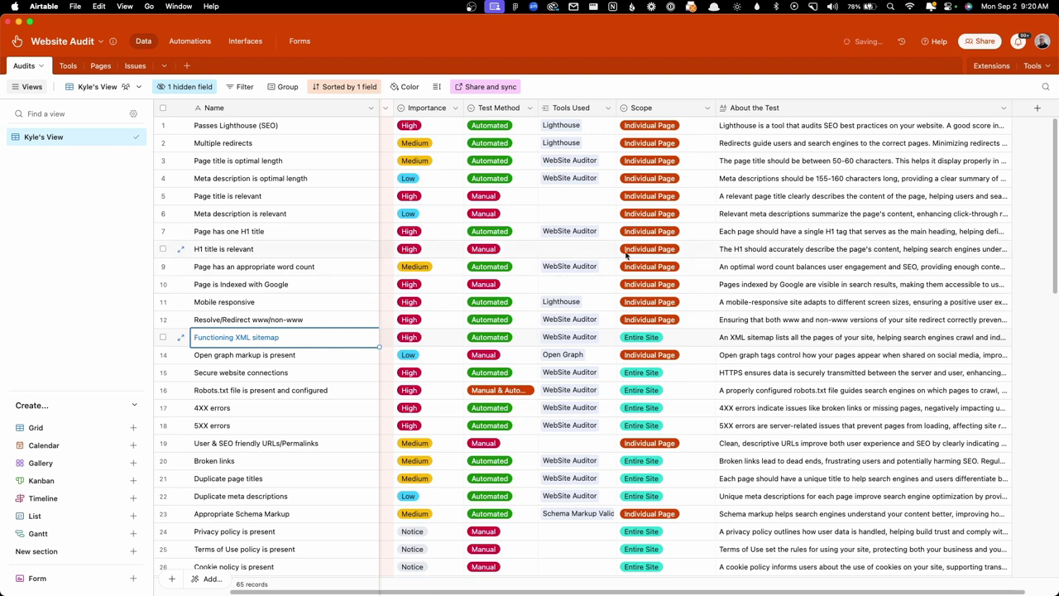
{"action": "scroll", "coordinate": [734, 239], "scroll_direction": "right", "scroll_amount": 2}
{"action": "scroll", "coordinate": [733, 239], "scroll_direction": "right", "scroll_amount": 2}
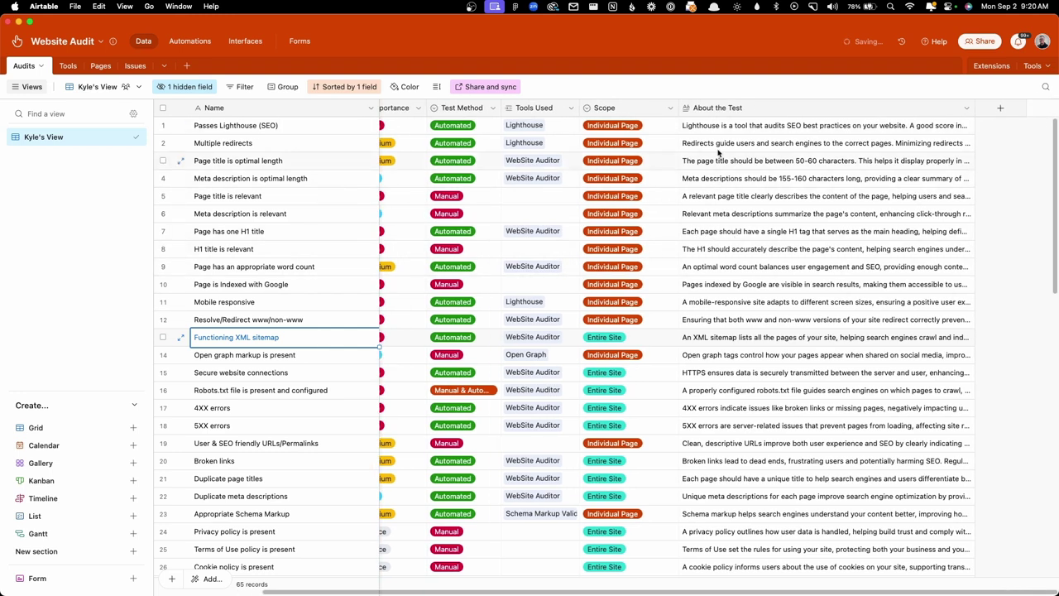
Read the full About the Test descriptions for "Passes Lighthouse (SEO)" and "Page title is optimal length".
{"action": "left_click", "coordinate": [866, 125]}
{"action": "left_click", "coordinate": [967, 126]}
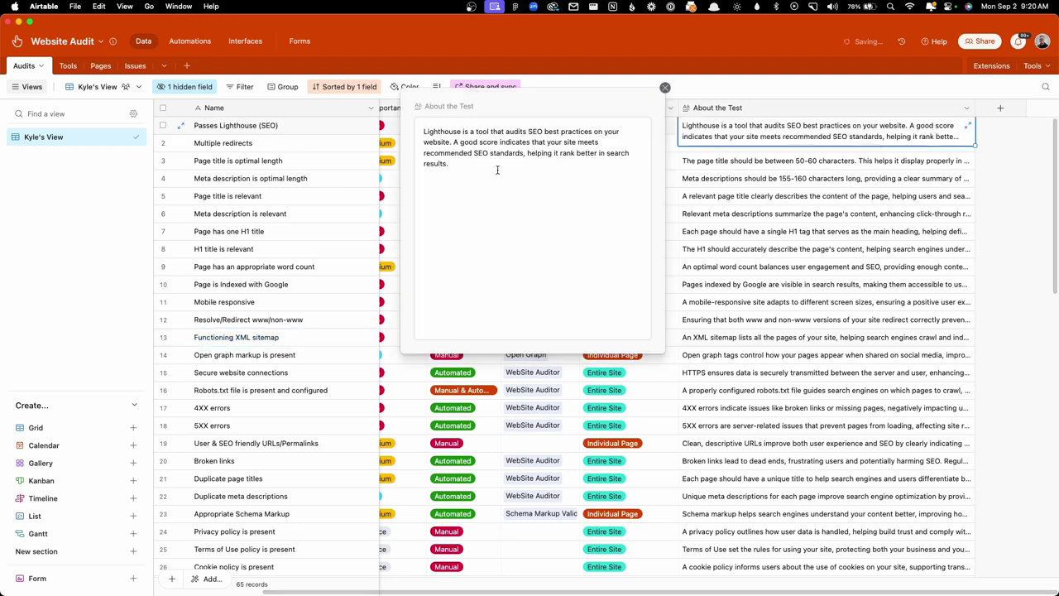
{"action": "left_click", "coordinate": [781, 167]}
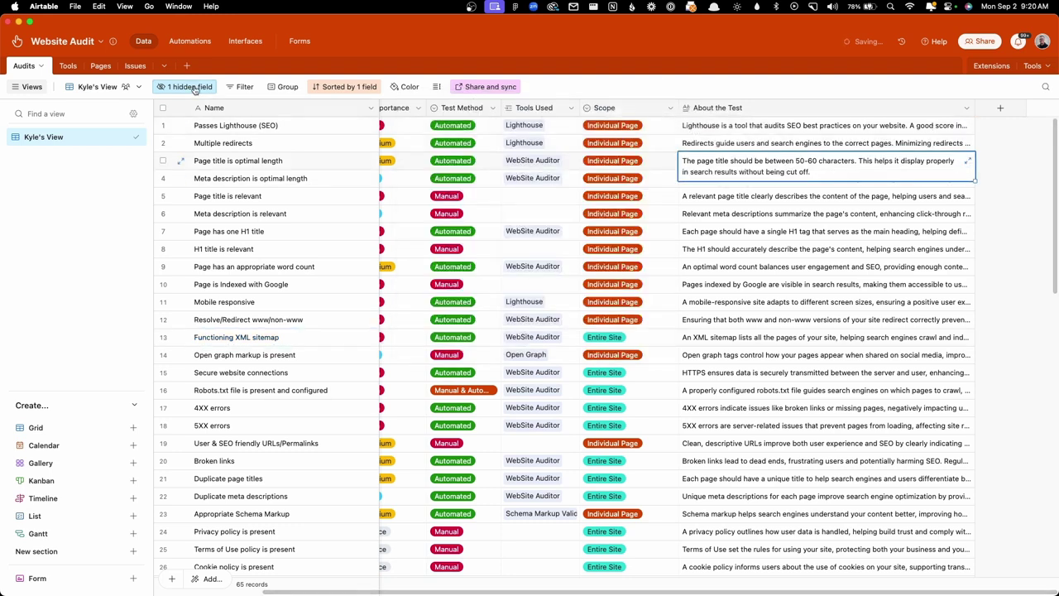
Widen the Audits column in the Tools table so more of each tool's linked audits can be read.
{"action": "left_click", "coordinate": [68, 65]}
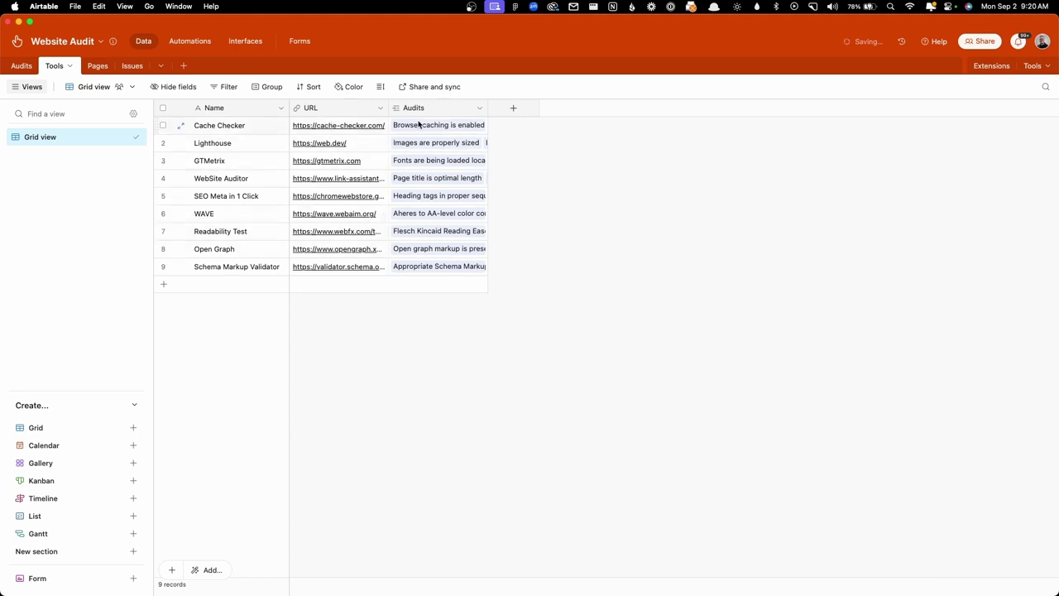
{"action": "left_click_drag", "start_coordinate": [487, 107], "coordinate": [536, 131]}
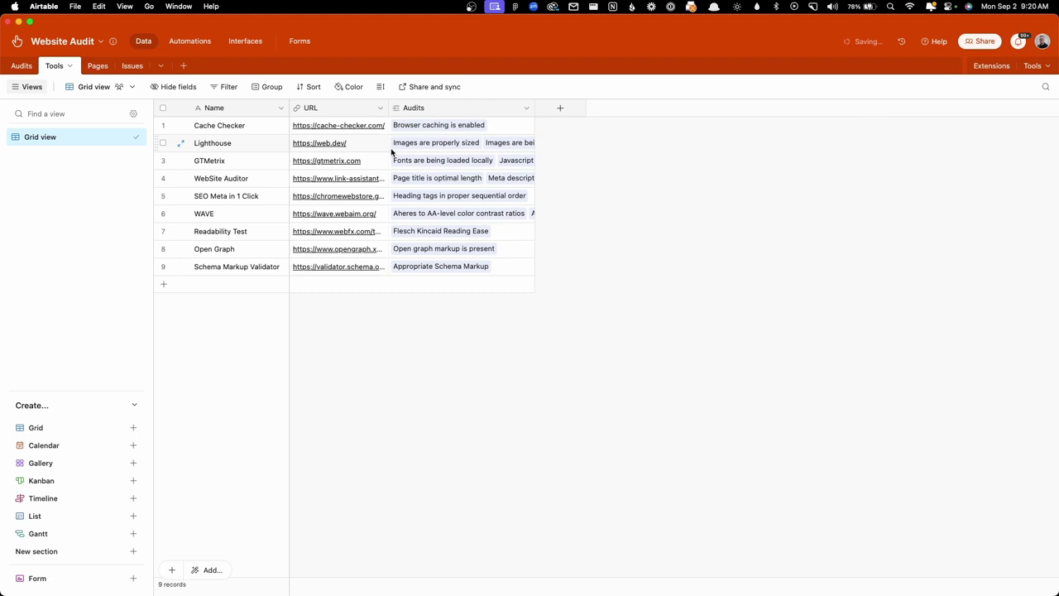
Delete the empty record below Entire Site in the Pages table.
{"action": "left_click", "coordinate": [86, 68]}
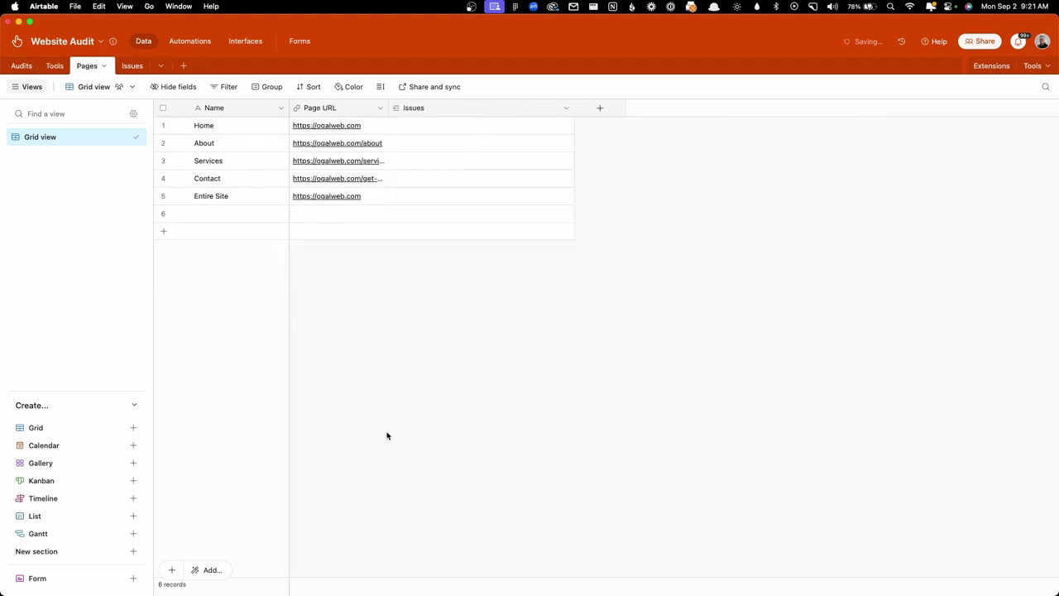
{"action": "left_click_drag", "start_coordinate": [272, 124], "coordinate": [260, 196]}
{"action": "left_click", "coordinate": [254, 213]}
{"action": "right_click", "coordinate": [253, 215]}
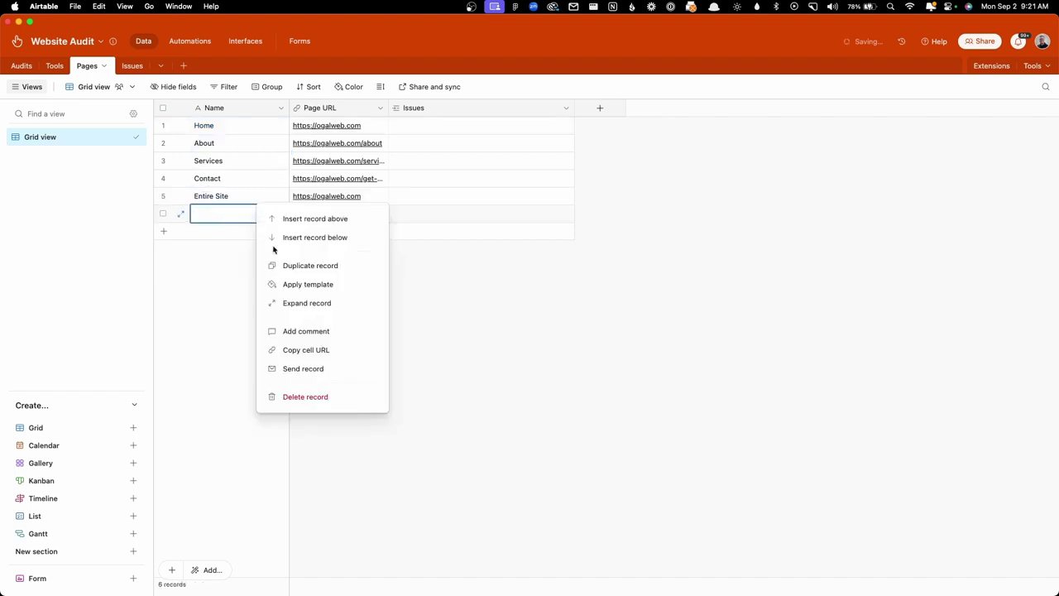
{"action": "left_click", "coordinate": [329, 398]}
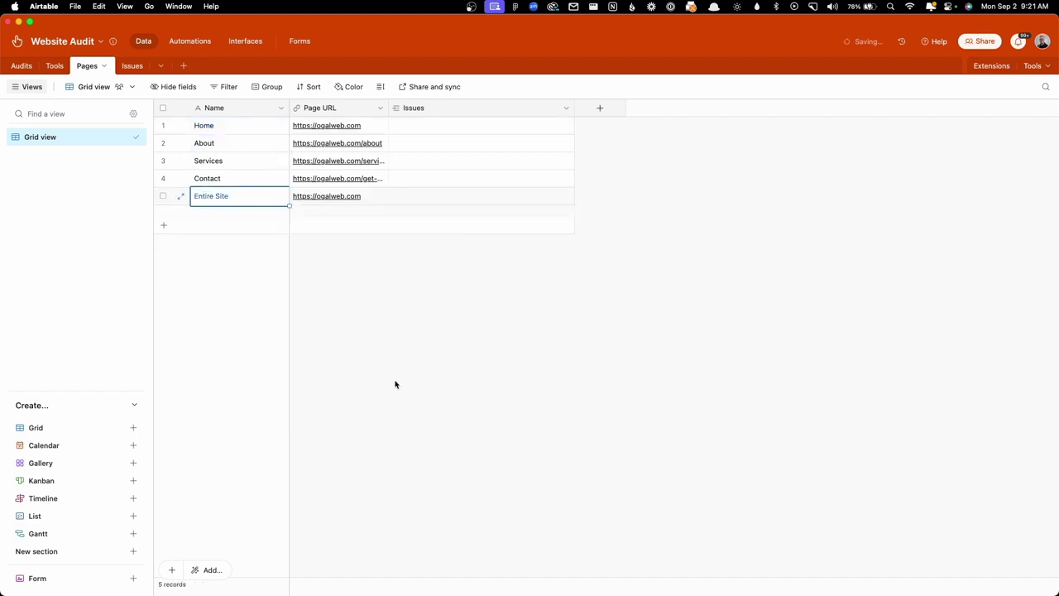
Review the page records from Home to Entire Site and widen the Page URL column to fit the full addresses.
{"action": "left_click", "coordinate": [238, 131]}
{"action": "left_click_drag", "start_coordinate": [239, 134], "coordinate": [235, 186]}
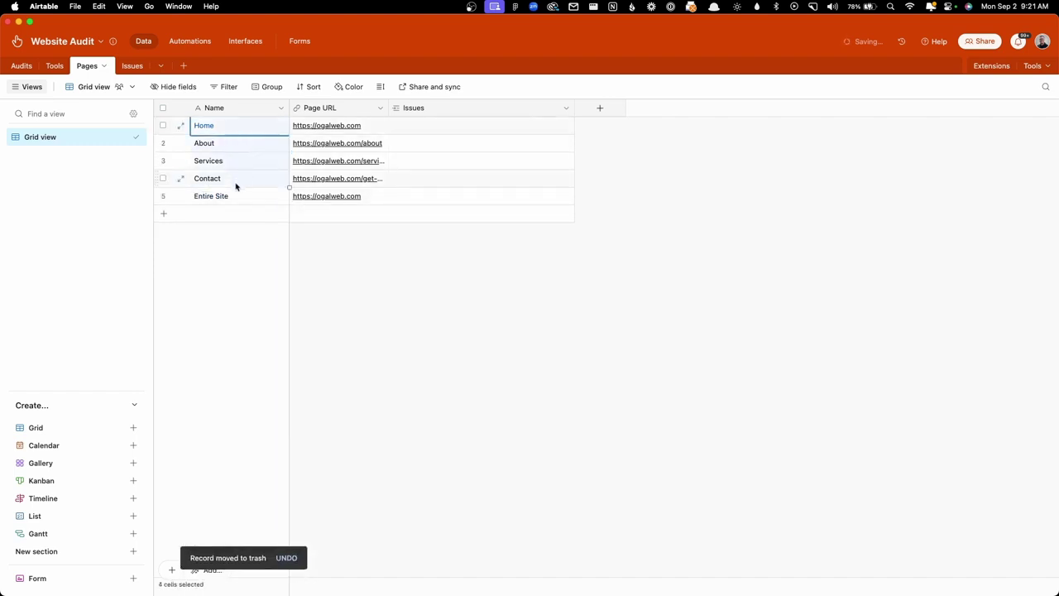
{"action": "left_click", "coordinate": [237, 203]}
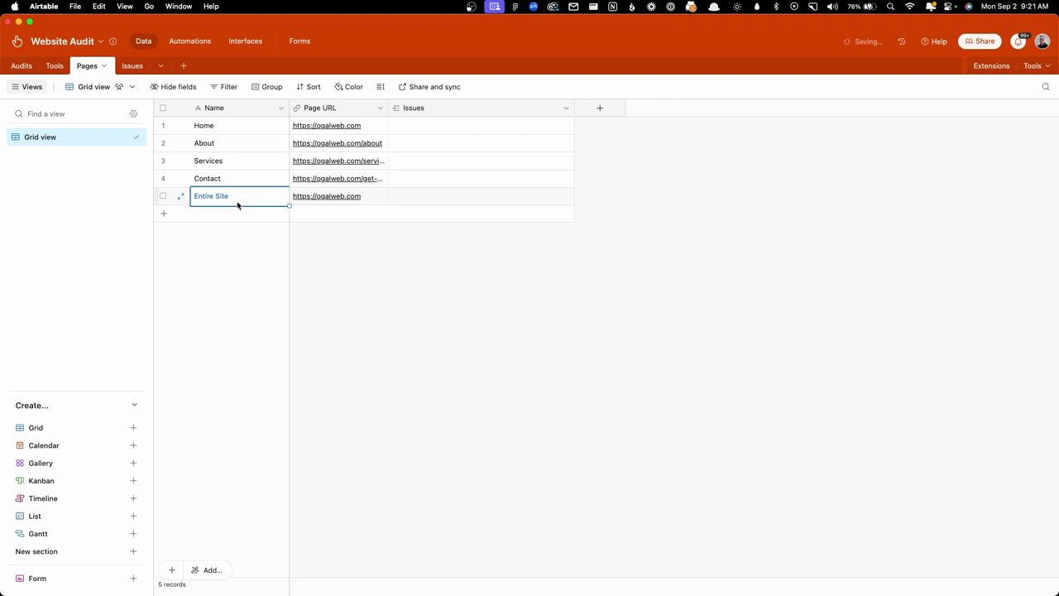
{"action": "left_click_drag", "start_coordinate": [389, 107], "coordinate": [430, 108]}
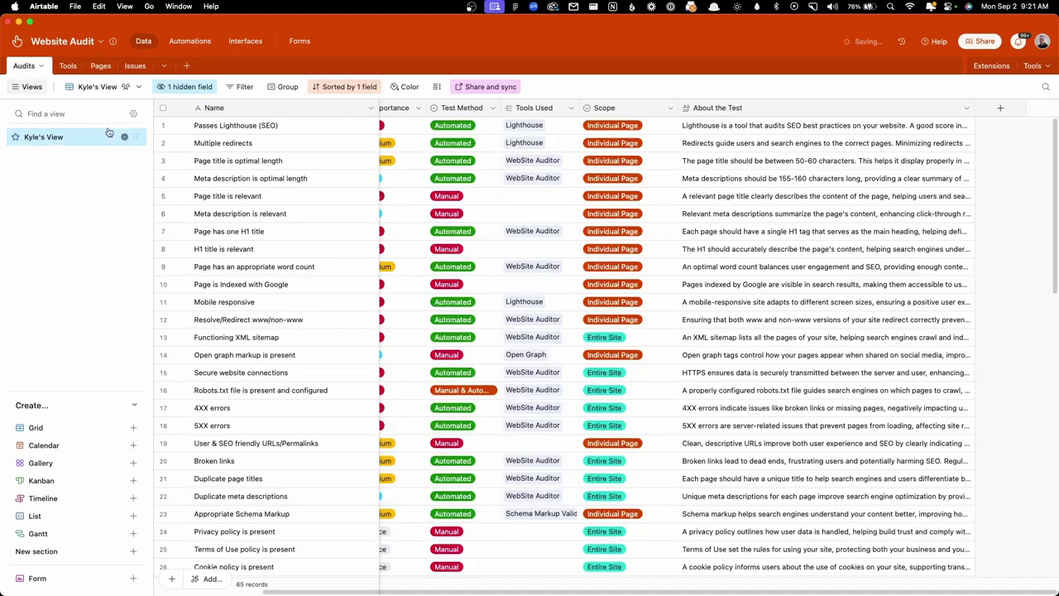
Add a new record to the Issues table and link its Page field to Home.
{"action": "left_click", "coordinate": [127, 68]}
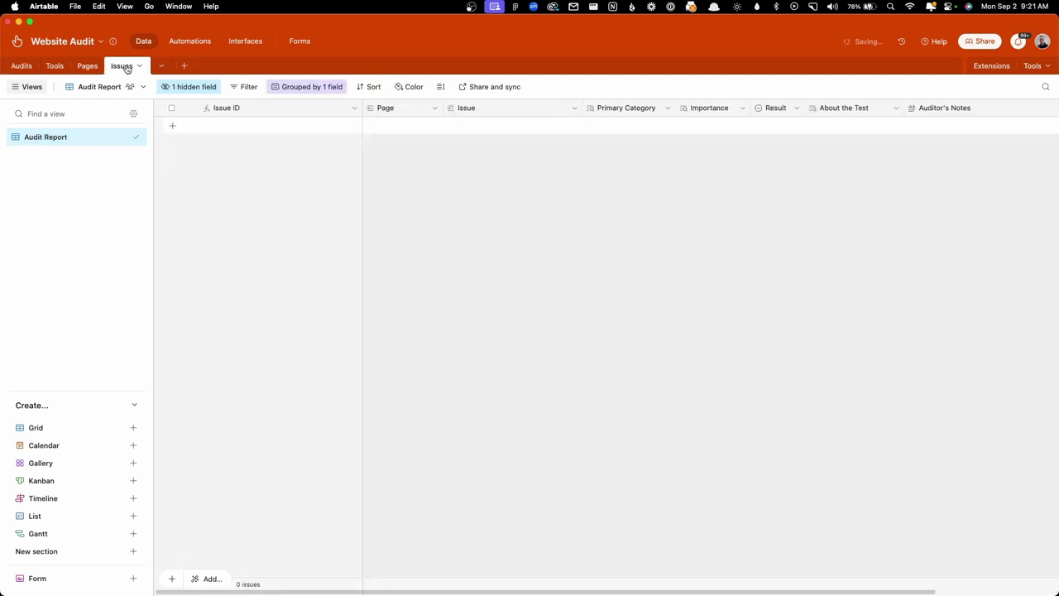
{"action": "left_click", "coordinate": [405, 128]}
{"action": "left_click", "coordinate": [402, 169]}
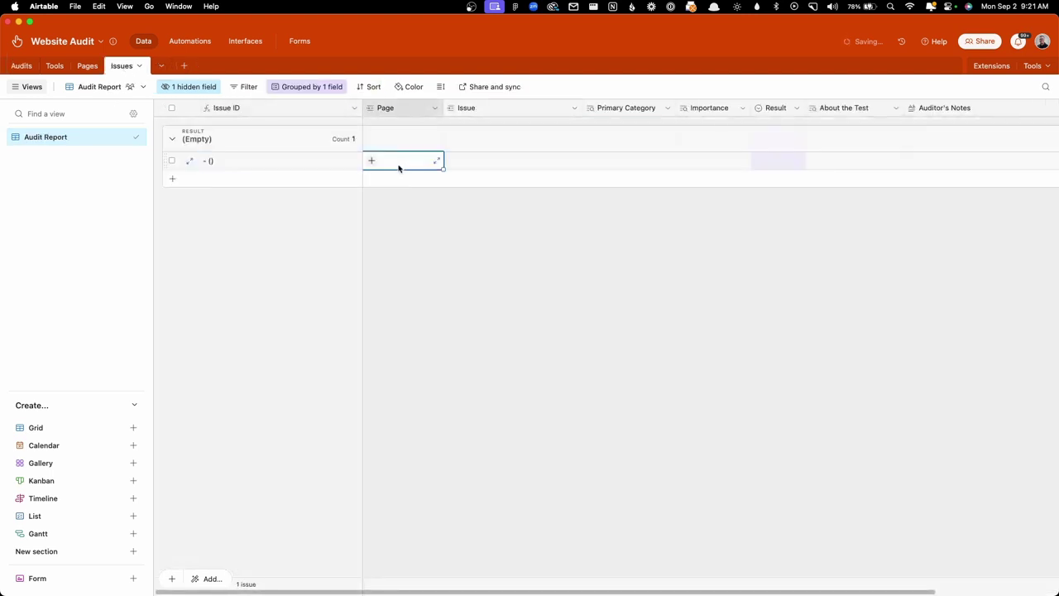
{"action": "left_click", "coordinate": [371, 162]}
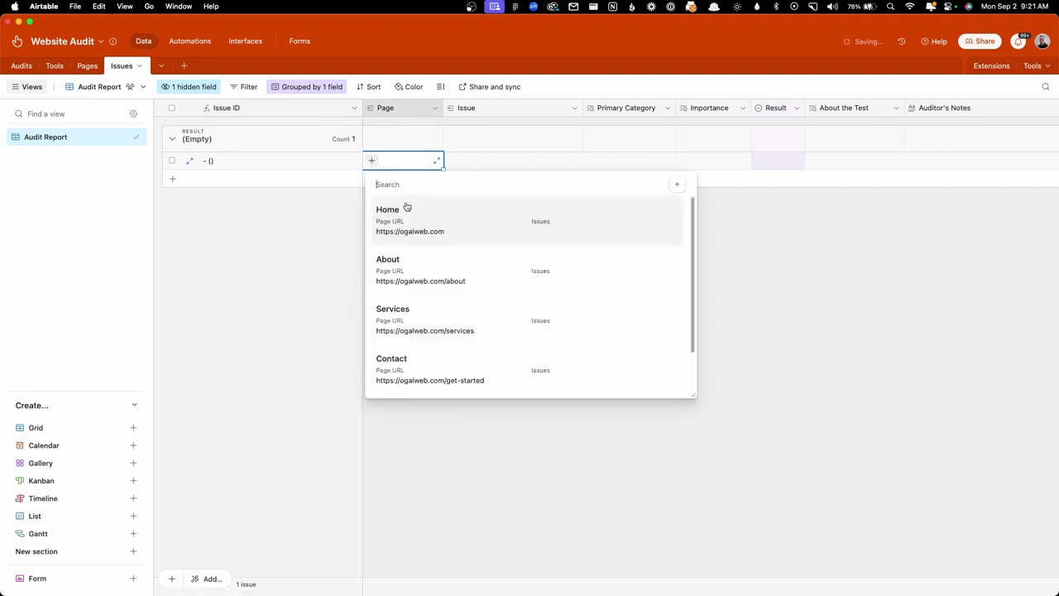
{"action": "scroll", "coordinate": [407, 319], "scroll_direction": "down", "scroll_amount": 2}
{"action": "scroll", "coordinate": [410, 320], "scroll_direction": "up", "scroll_amount": 2}
{"action": "left_click", "coordinate": [422, 233]}
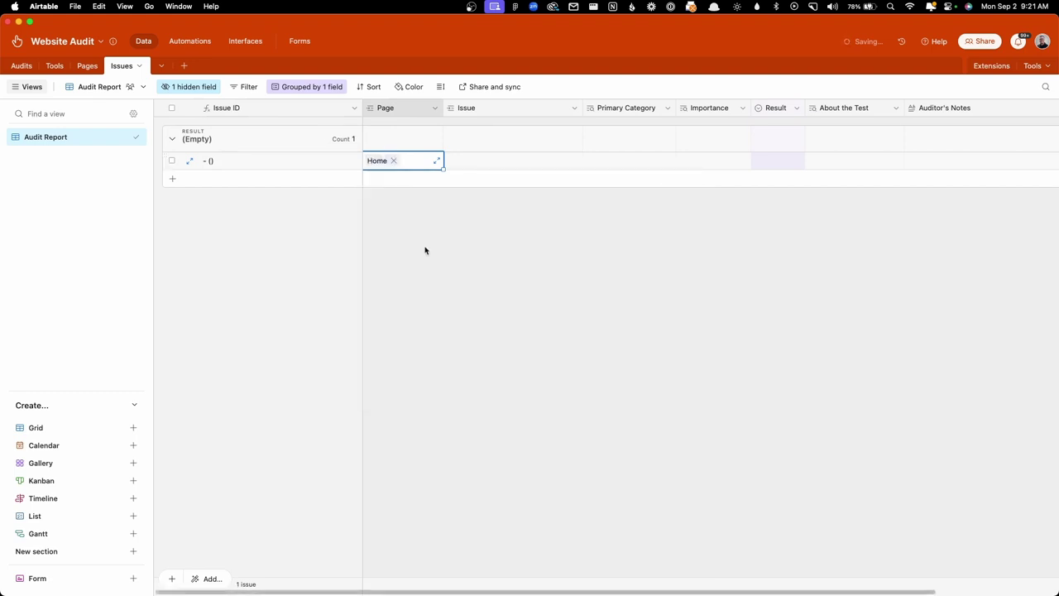
Link the Home record's Issue field to "Page title is optimal length" and set its Result to Fail.
{"action": "left_click", "coordinate": [457, 162]}
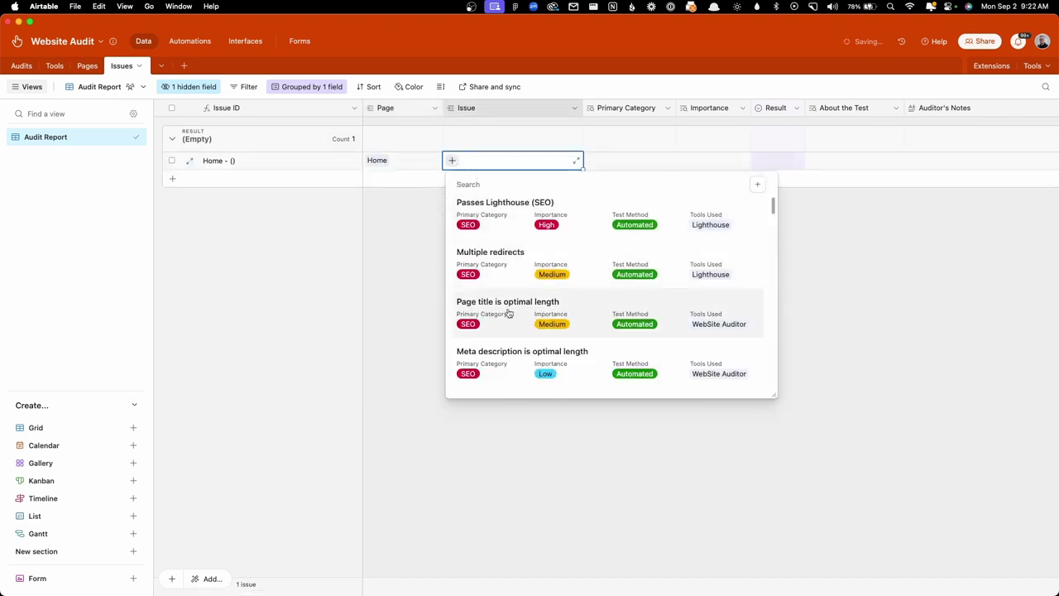
{"action": "left_click", "coordinate": [510, 313]}
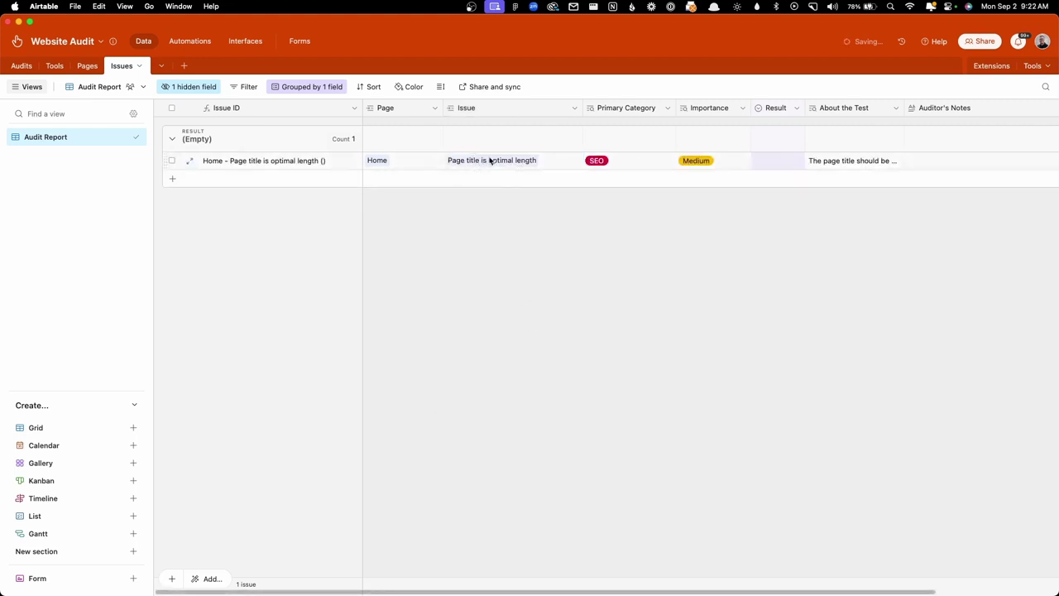
{"action": "scroll", "coordinate": [614, 186], "scroll_direction": "right", "scroll_amount": 3}
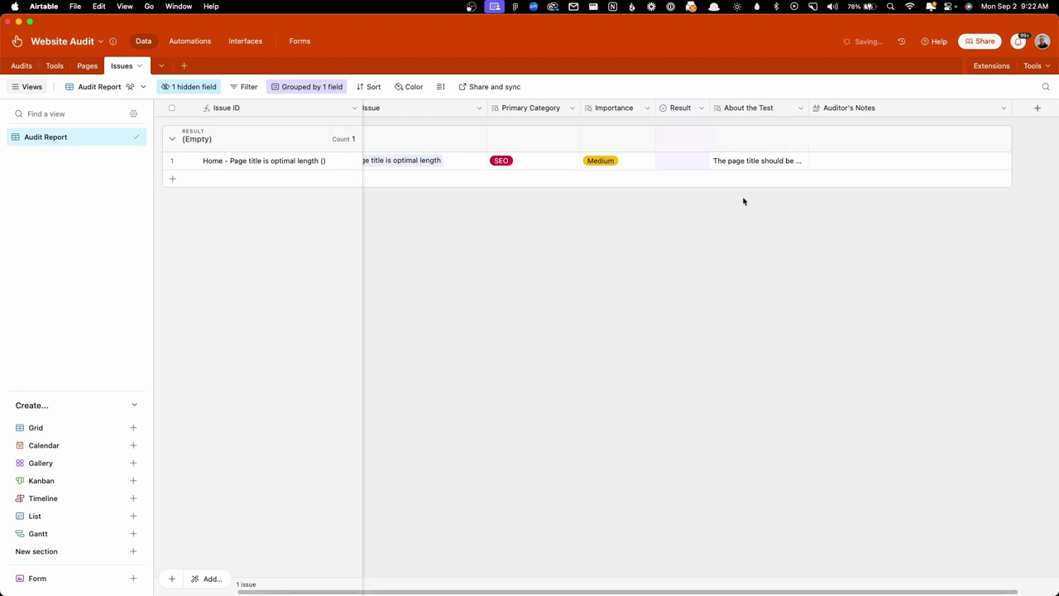
{"action": "left_click", "coordinate": [684, 161]}
{"action": "left_click", "coordinate": [684, 162]}
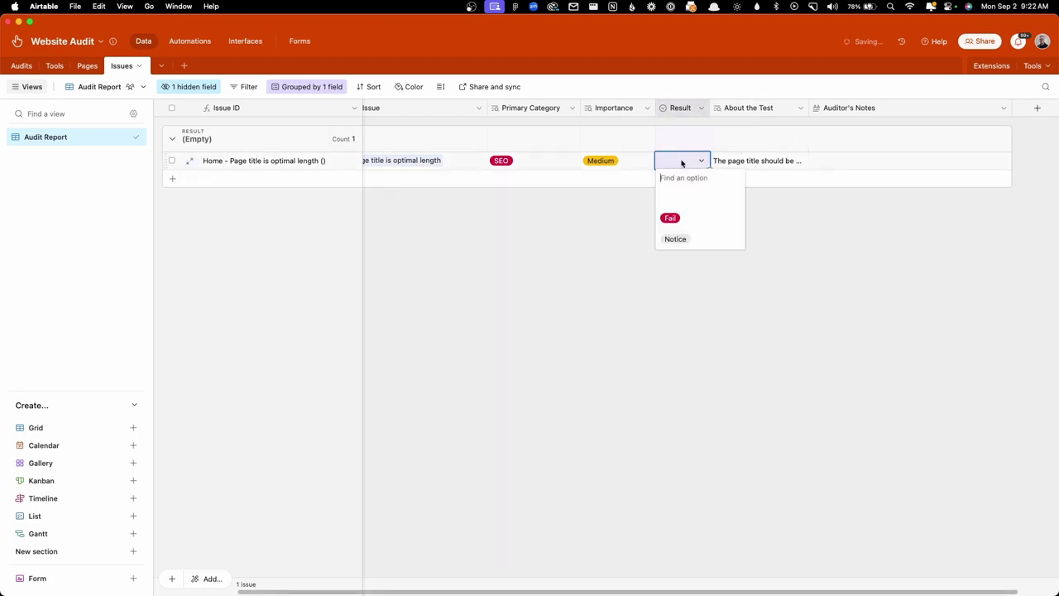
{"action": "left_click", "coordinate": [686, 219]}
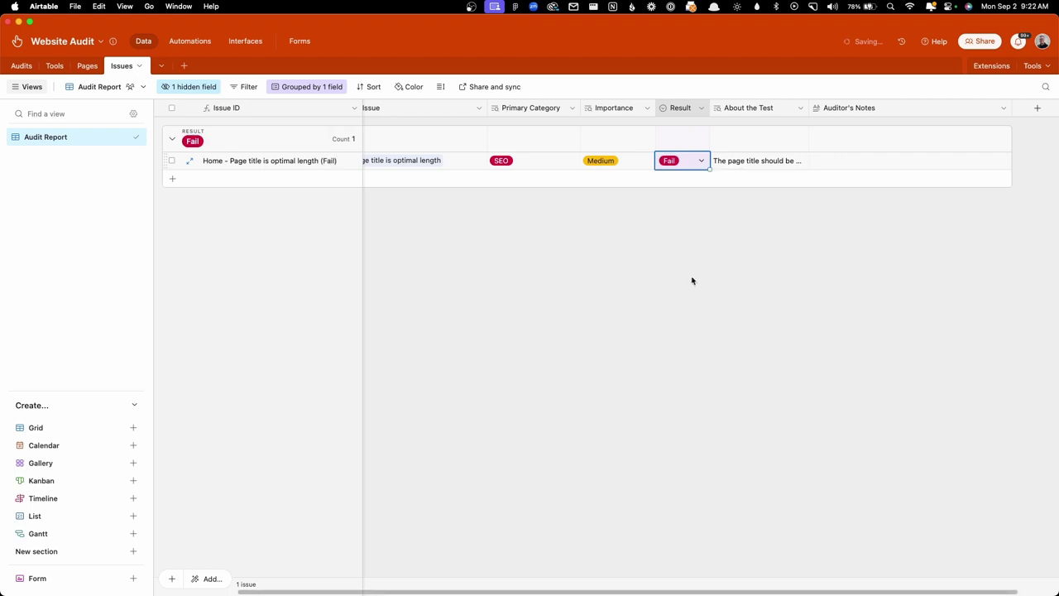
{"action": "double_click", "coordinate": [869, 163]}
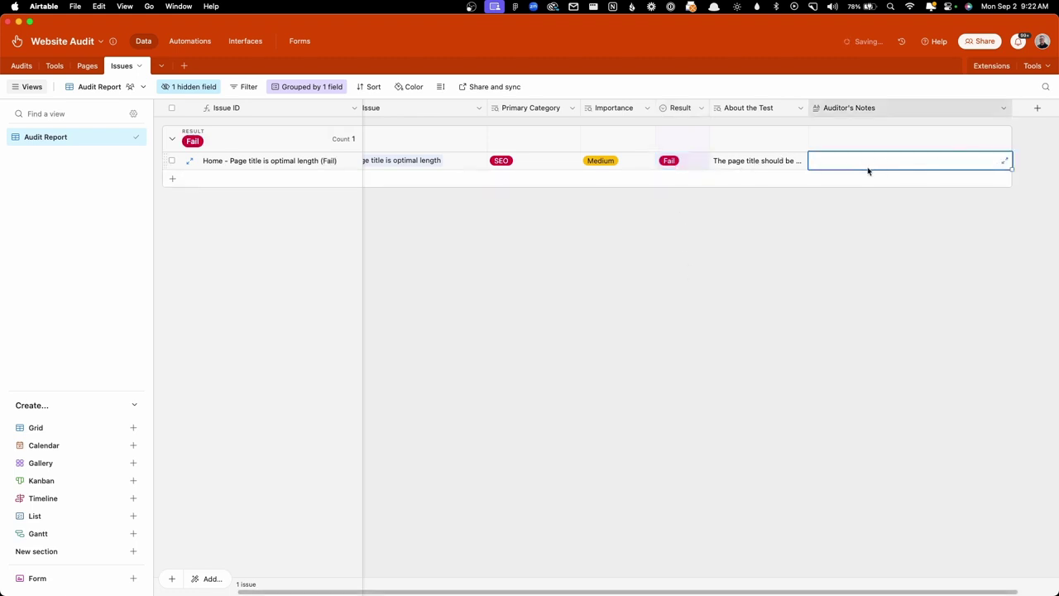
{"action": "left_click", "coordinate": [853, 253]}
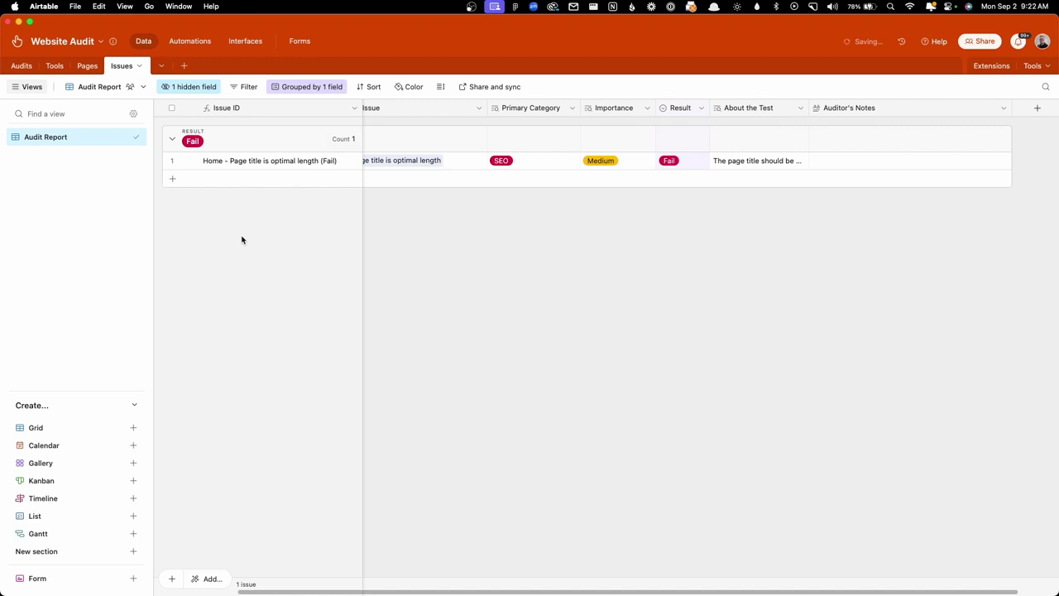
Check the issue linked to Home in the Pages table and review the Audits table down to its last record.
{"action": "left_click", "coordinate": [87, 66]}
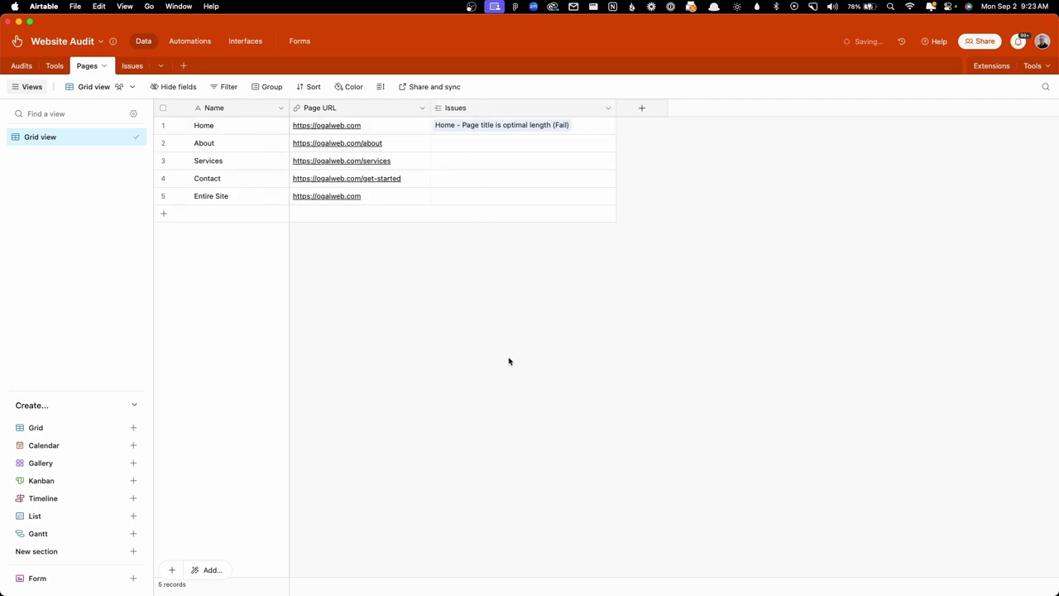
{"action": "left_click", "coordinate": [24, 67]}
{"action": "scroll", "coordinate": [277, 245], "scroll_direction": "down", "scroll_amount": 5}
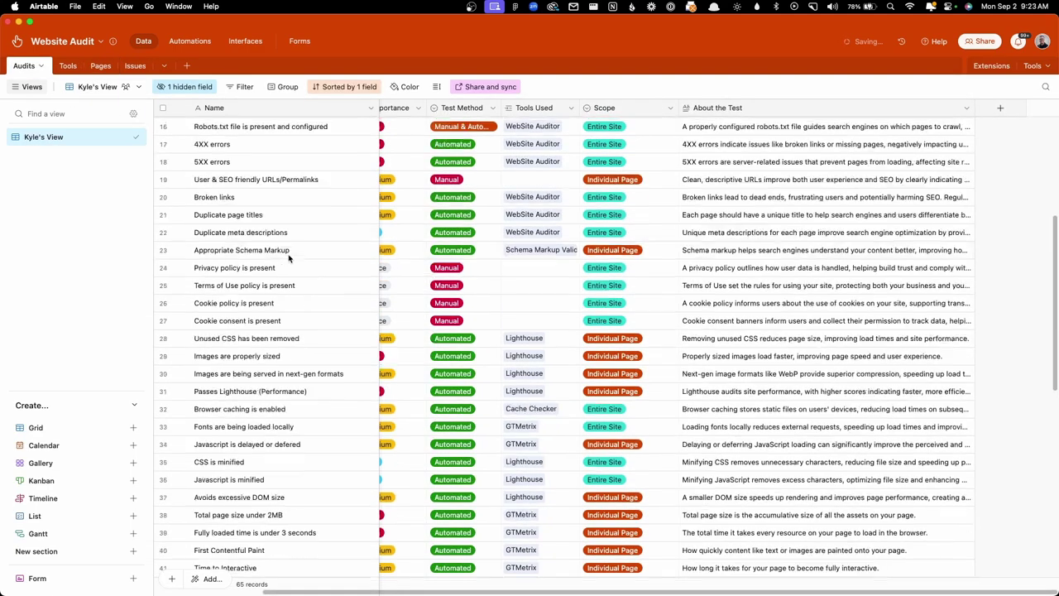
{"action": "scroll", "coordinate": [289, 259], "scroll_direction": "down", "scroll_amount": 4}
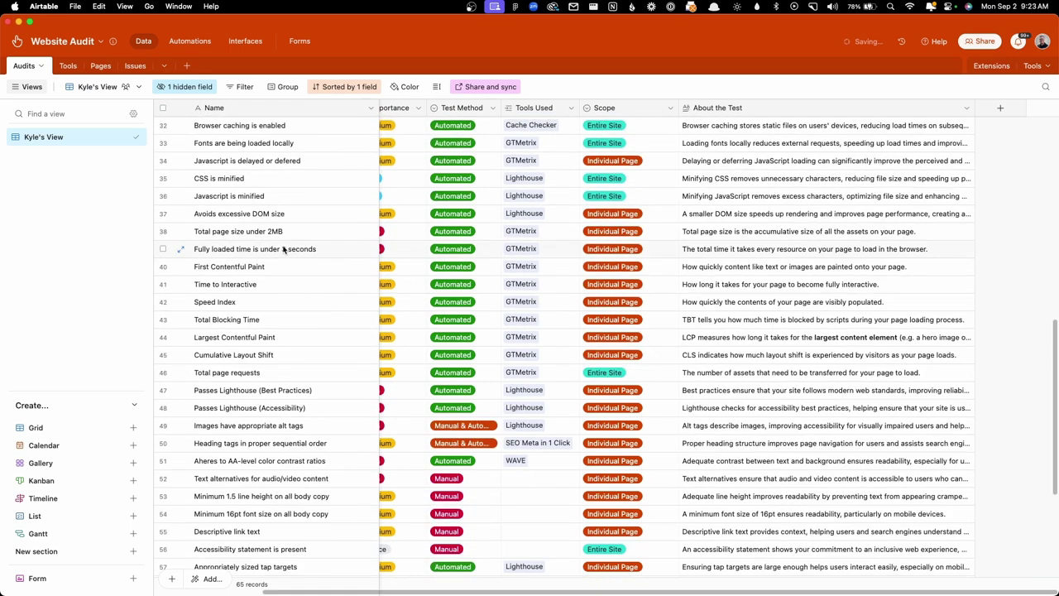
{"action": "scroll", "coordinate": [339, 348], "scroll_direction": "down", "scroll_amount": 4}
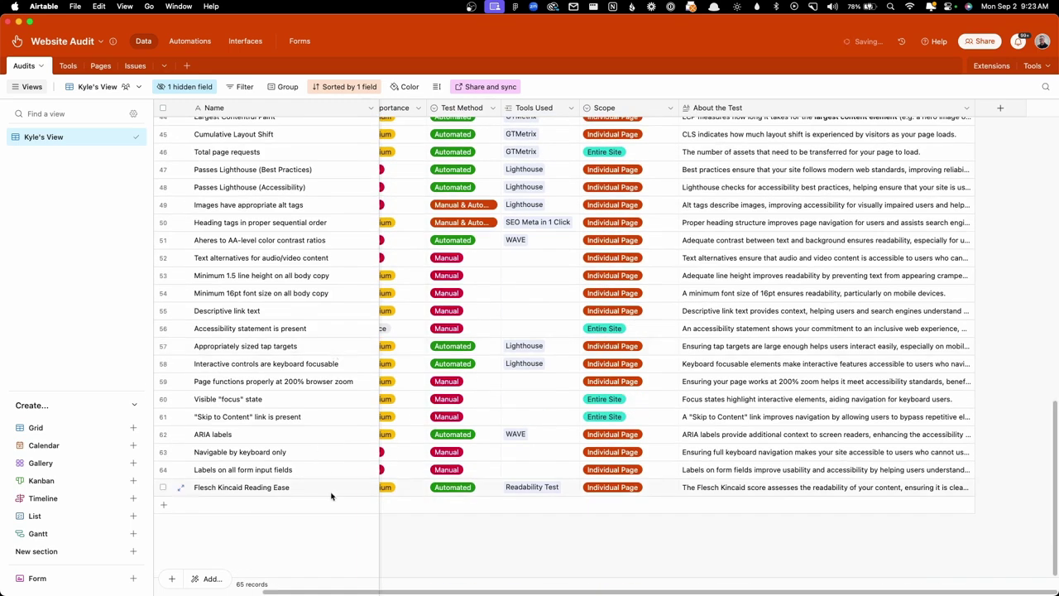
{"action": "scroll", "coordinate": [331, 496], "scroll_direction": "left", "scroll_amount": 3}
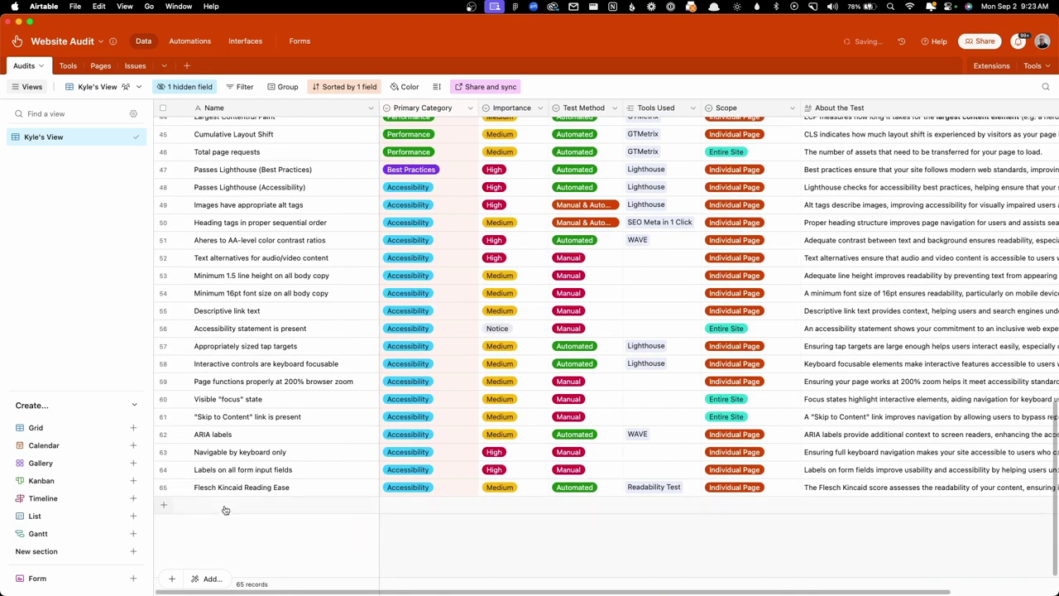